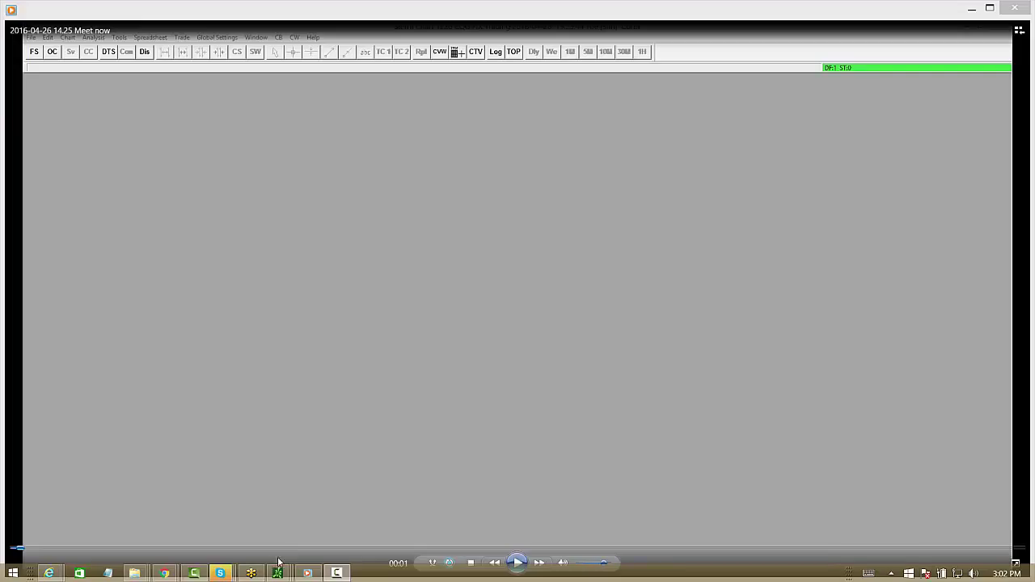
Open Find Symbol, collapse the VIX contract list and re-expand the Futures category.
left_click(517, 562)
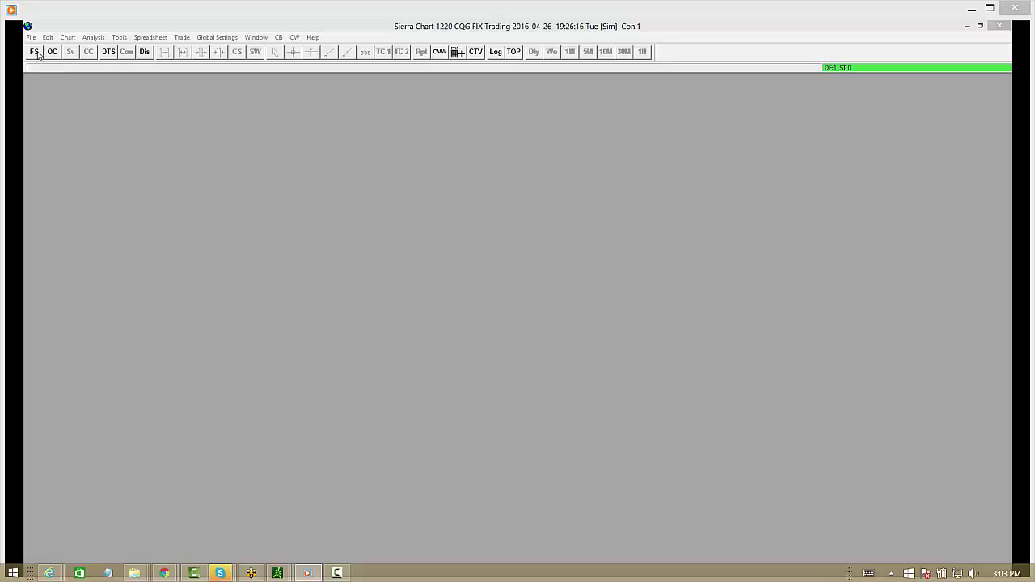
left_click(35, 52)
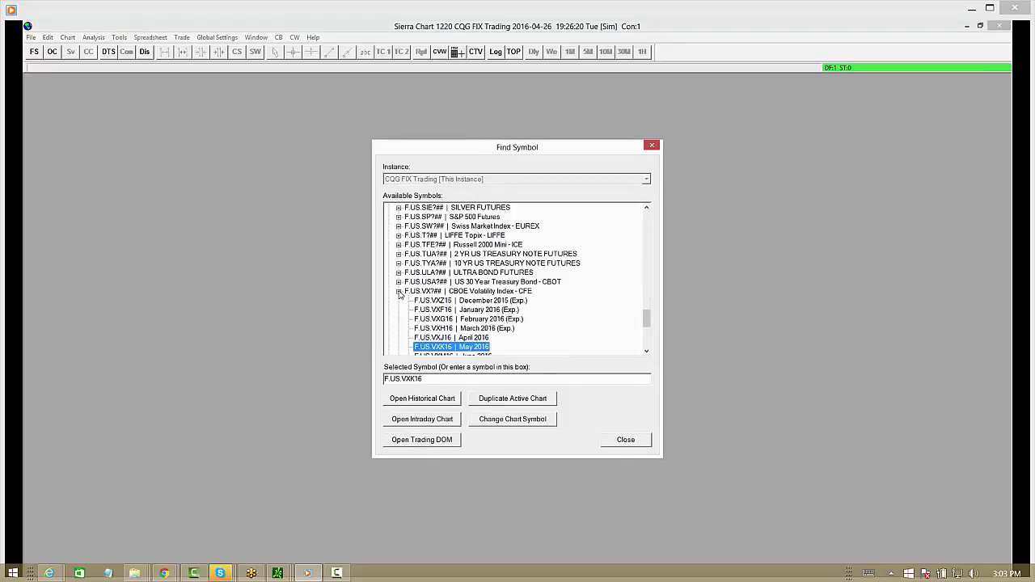
left_click(399, 294)
scroll(428, 255, "up", 5)
scroll(428, 256, "up", 5)
scroll(428, 256, "up", 5)
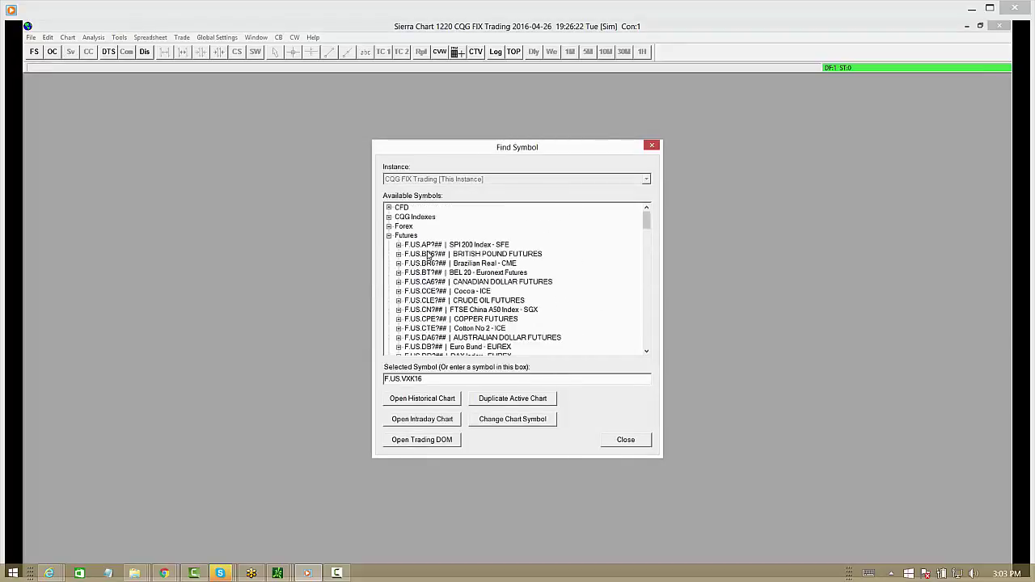
left_click(389, 235)
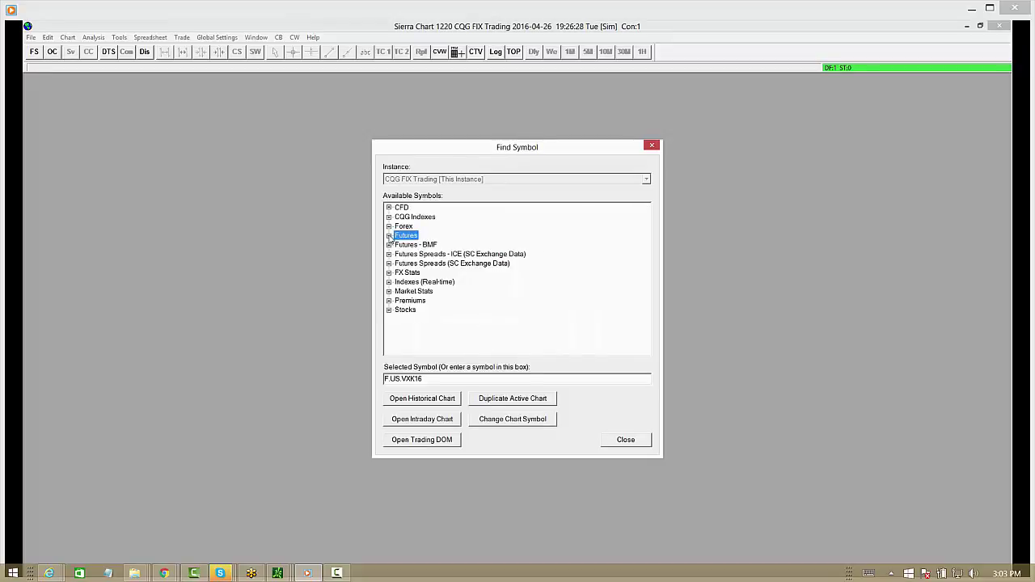
left_click(390, 236)
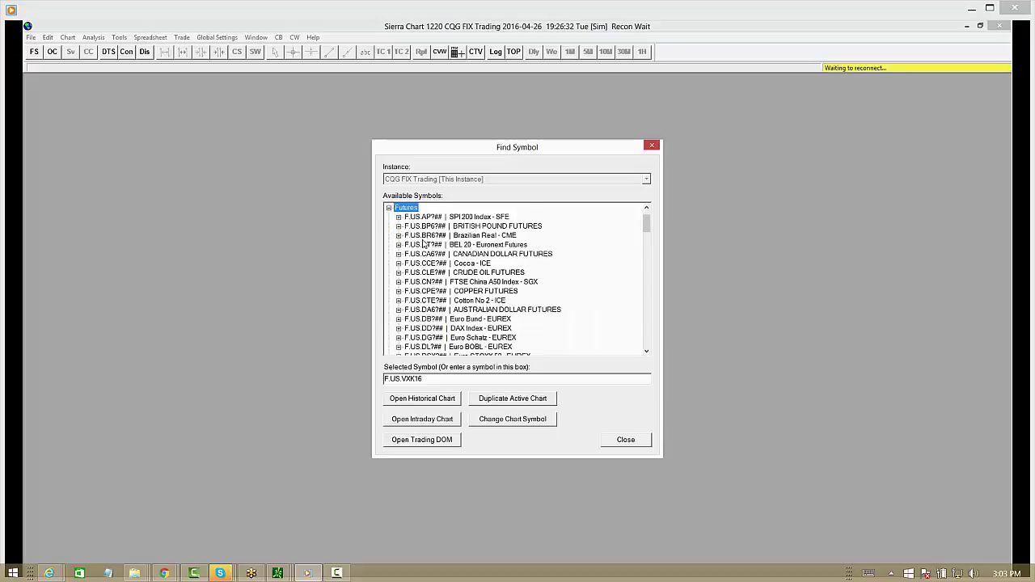
Scroll the Futures tree to F.US.VX?## and expand the CBOE Volatility monthly contracts.
scroll(423, 241, "down", 2)
scroll(424, 241, "down", 1)
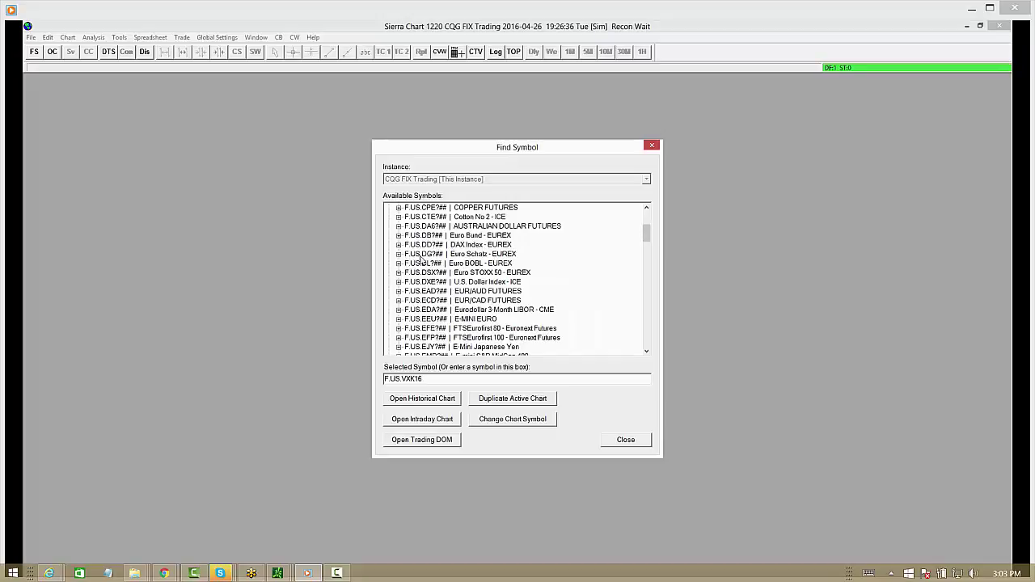
scroll(427, 261, "down", 3)
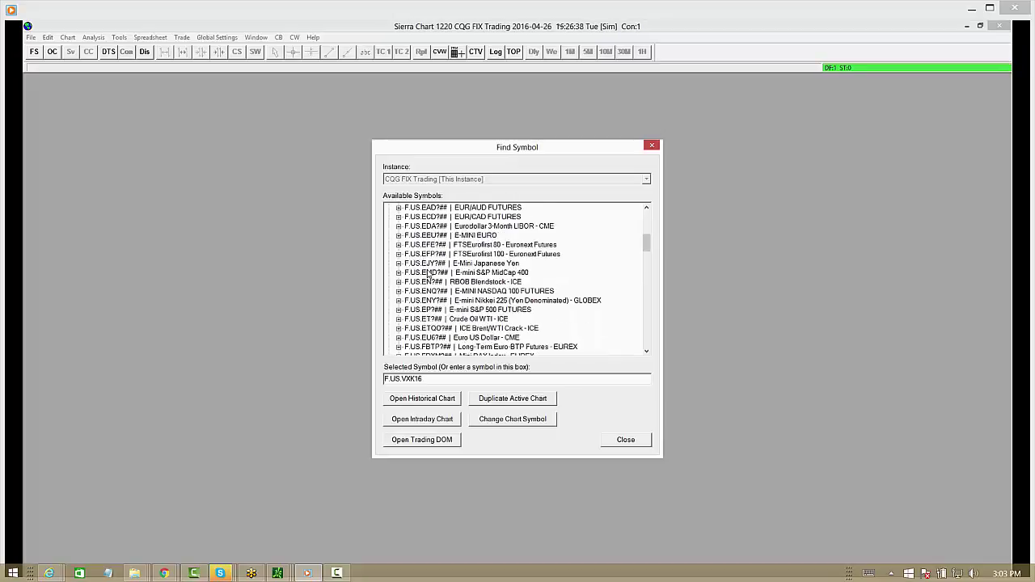
scroll(427, 264, "down", 2)
scroll(429, 271, "down", 3)
scroll(428, 275, "down", 2)
scroll(428, 275, "down", 1)
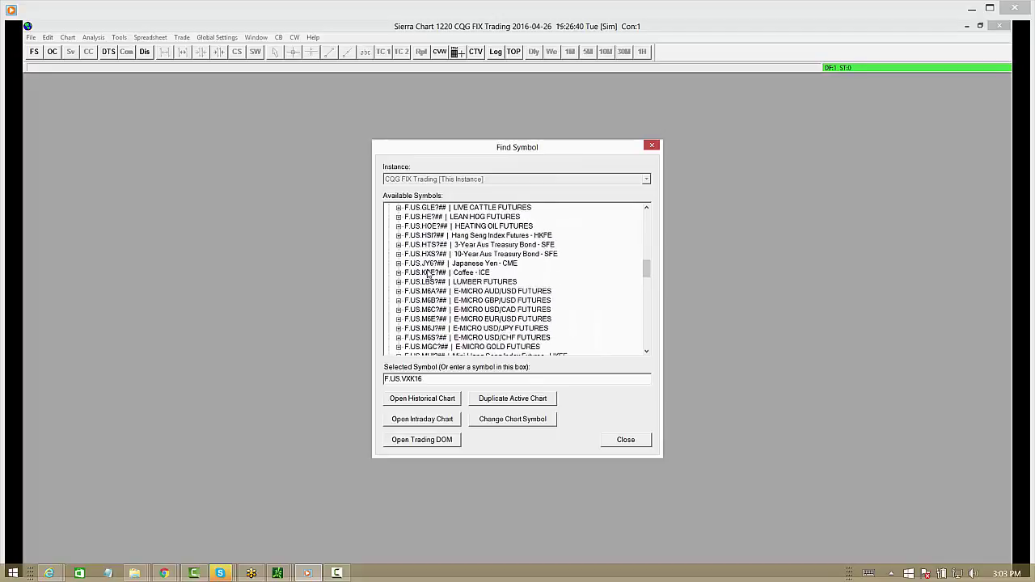
scroll(429, 275, "down", 2)
scroll(429, 275, "down", 2)
scroll(429, 275, "down", 1)
scroll(429, 275, "down", 3)
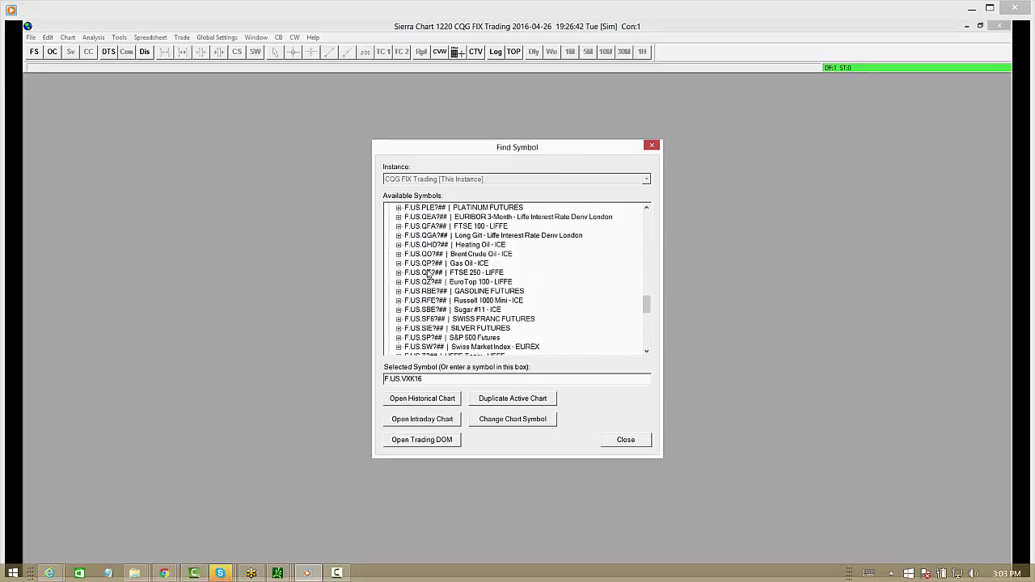
scroll(429, 275, "down", 1)
scroll(428, 274, "down", 2)
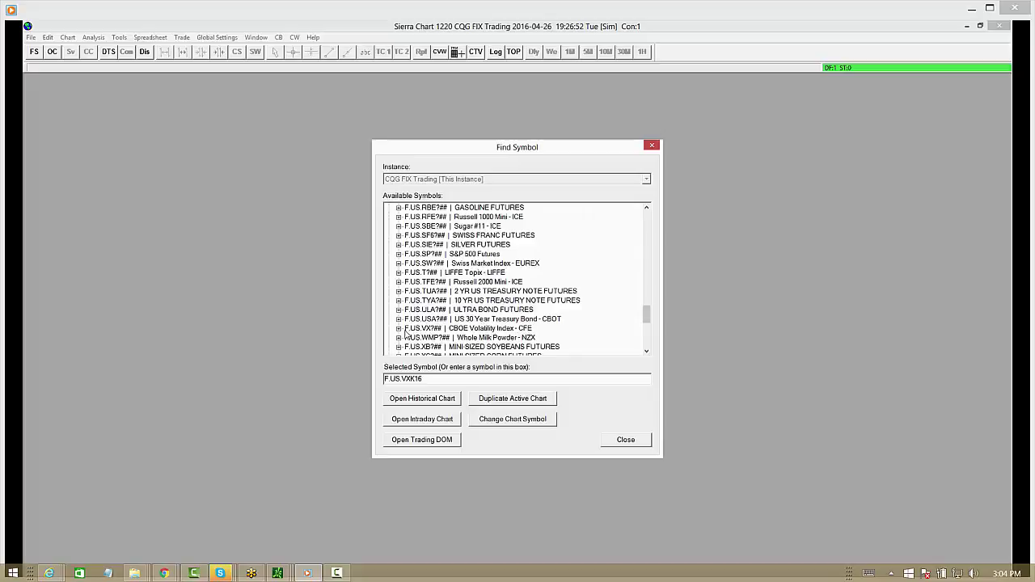
left_click(398, 329)
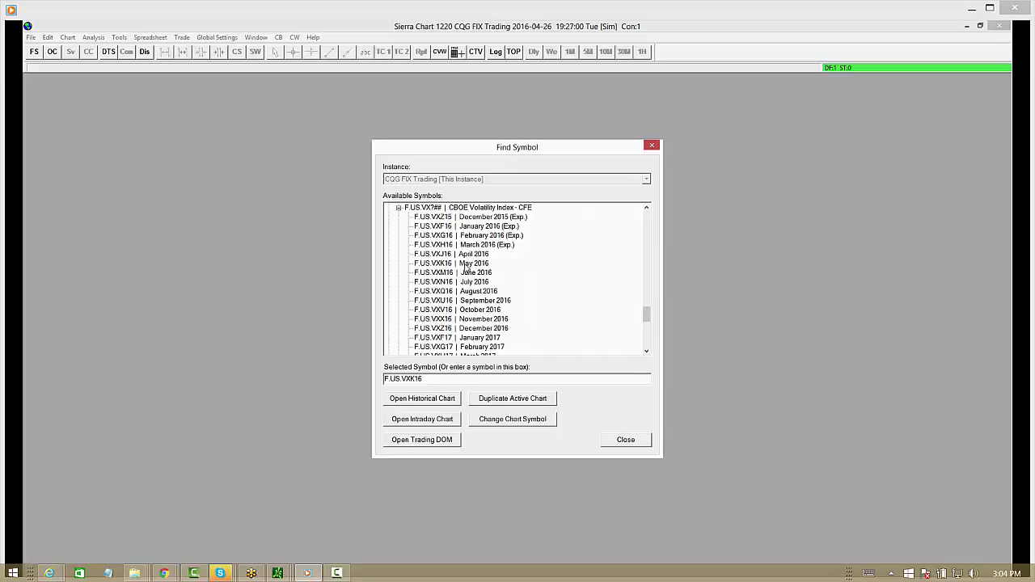
Select F.US.VXK16 (May 2016) and open its 1-minute intraday chart.
left_click(466, 266)
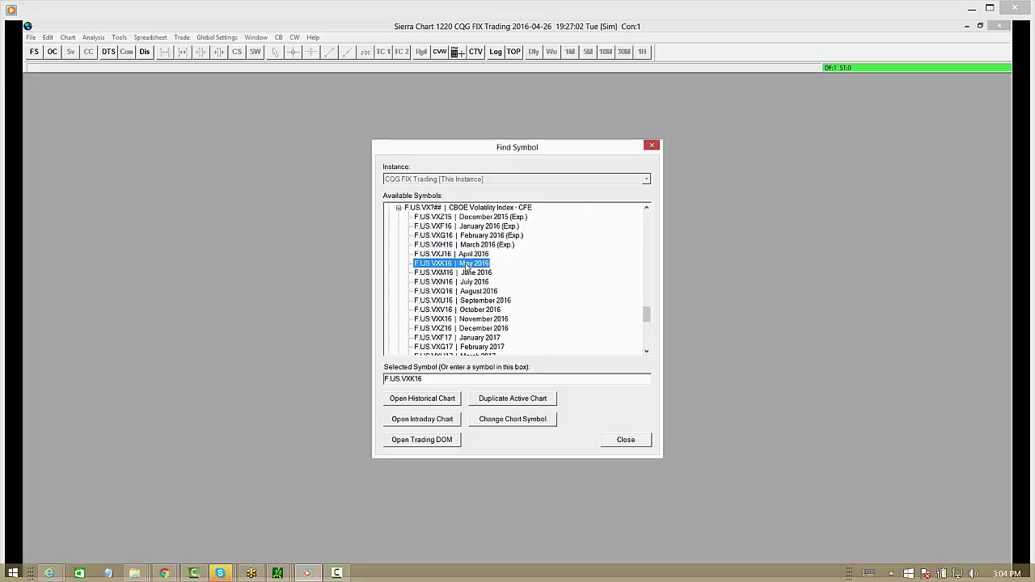
left_click(431, 425)
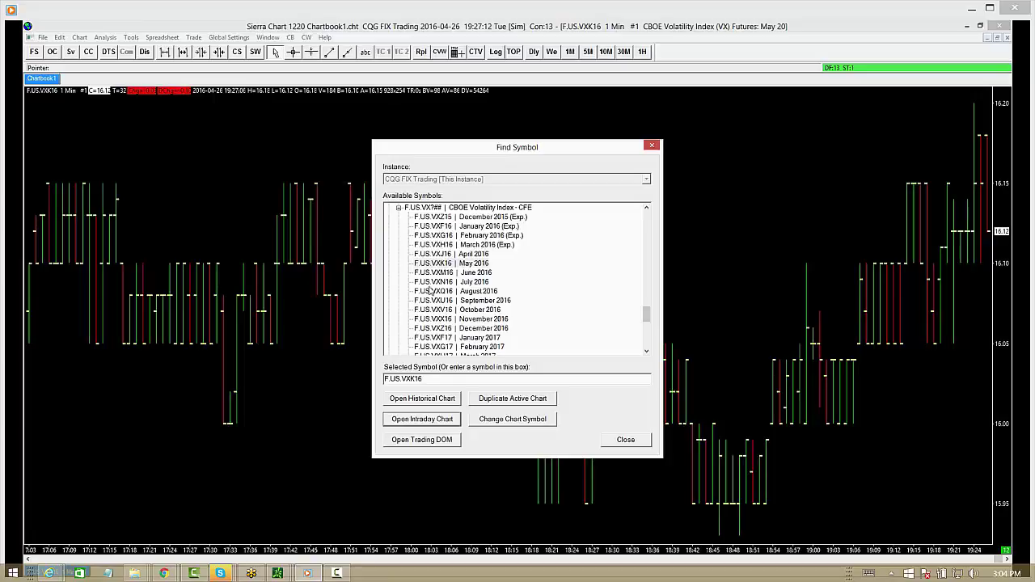
Open the Trading DOM for F.US.VXK16 and move it to the top-left corner.
left_click(421, 442)
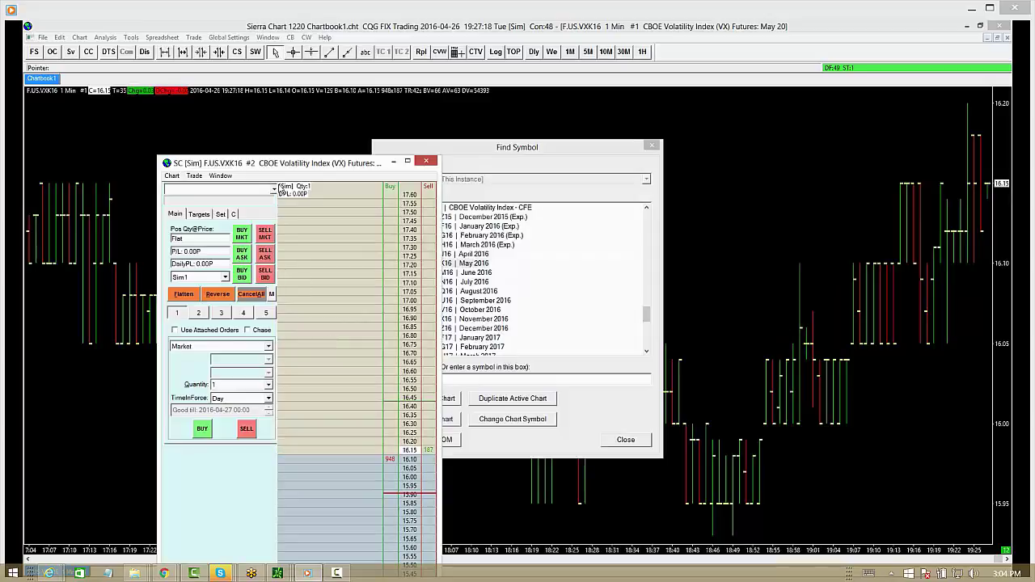
left_click_drag(273, 166, 146, 35)
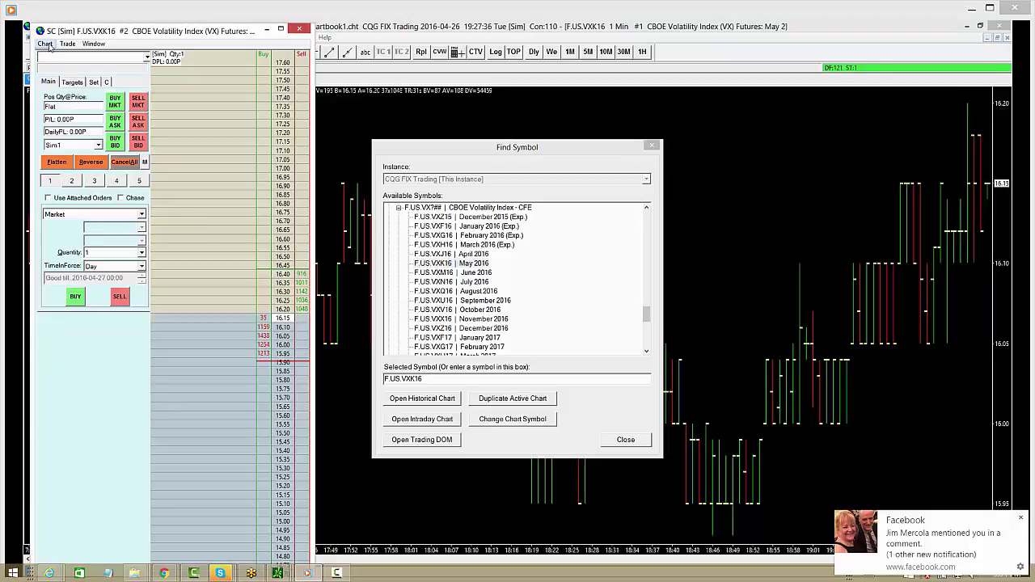
Check the DOM's Chart Settings without changes, then close the Find Symbol dialog.
left_click(46, 46)
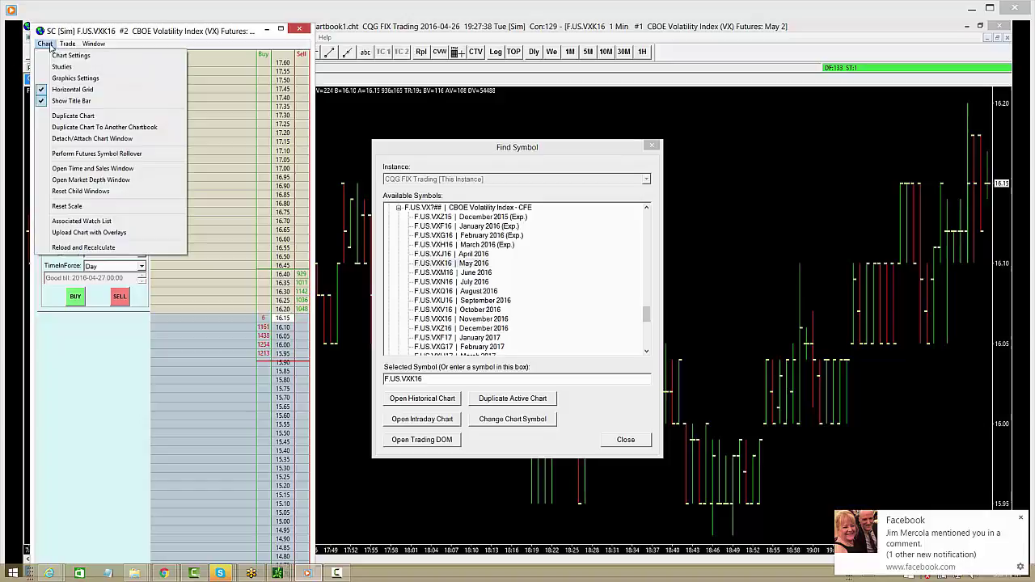
left_click(58, 57)
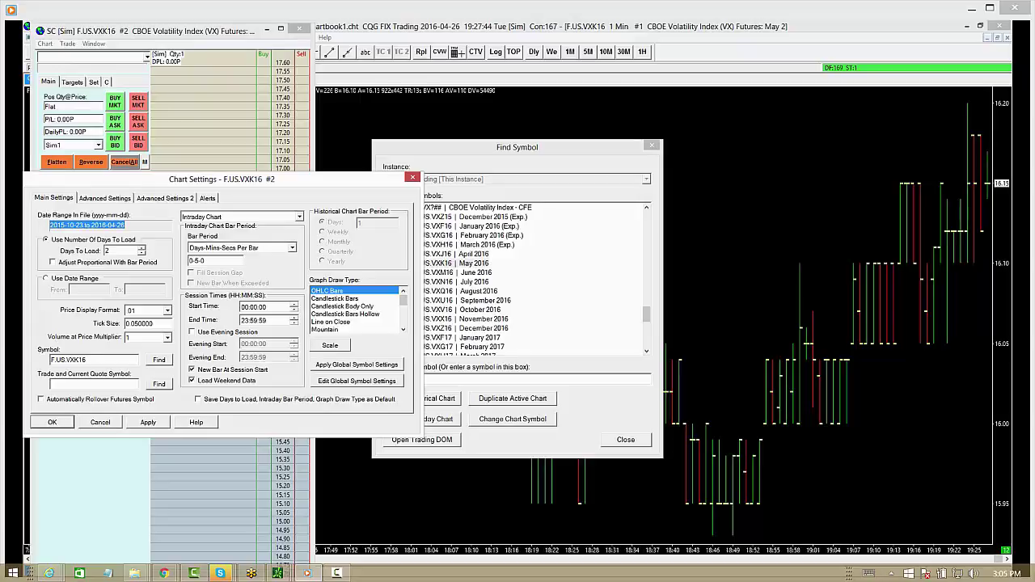
left_click(412, 178)
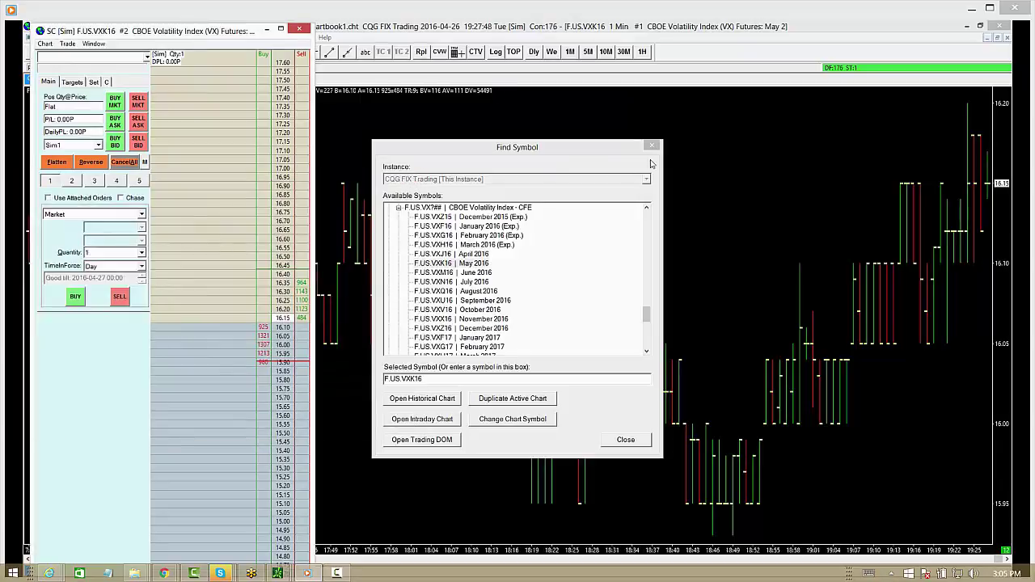
left_click(652, 147)
right_click(288, 318)
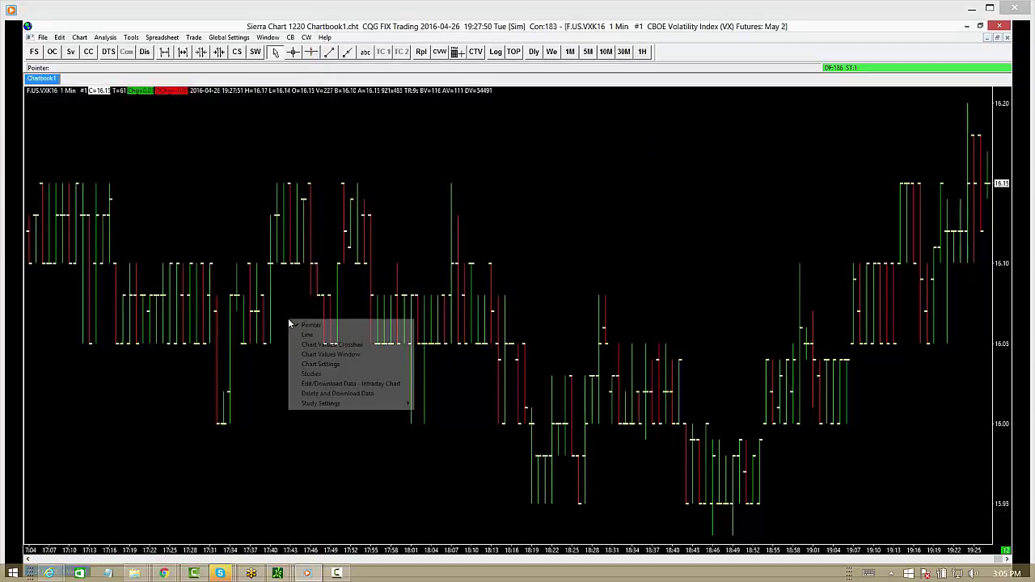
left_click(317, 363)
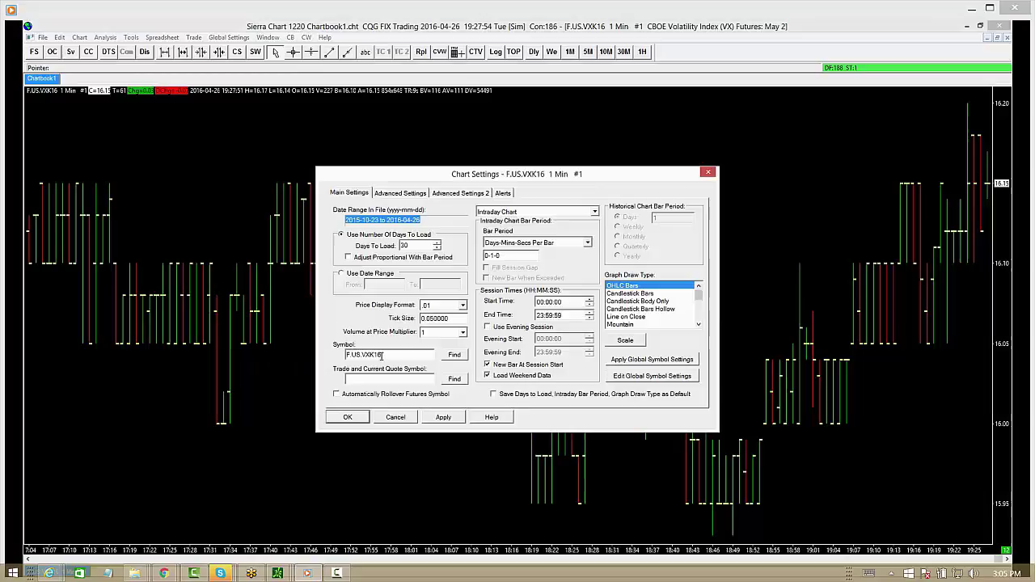
left_click(455, 356)
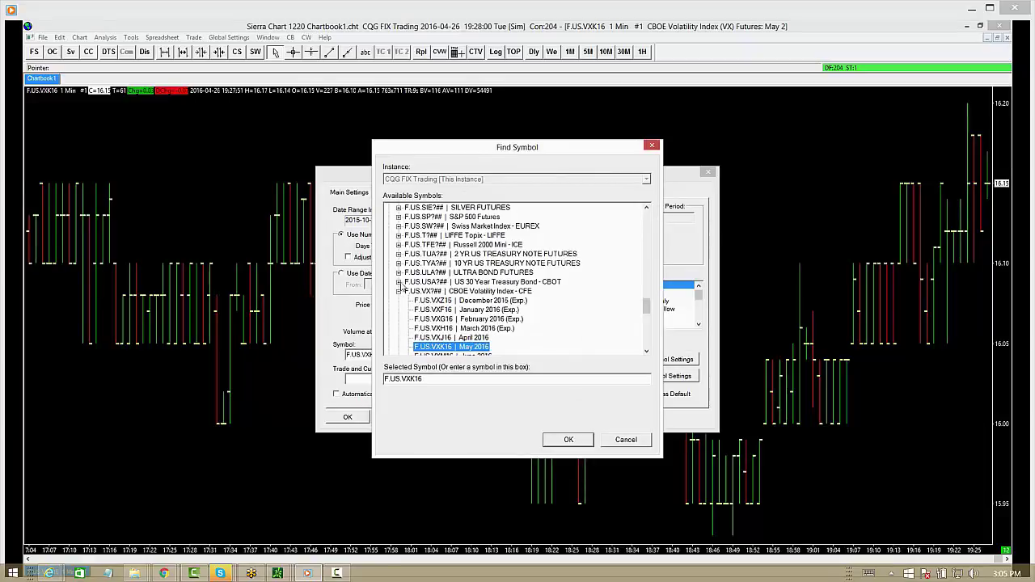
left_click(652, 145)
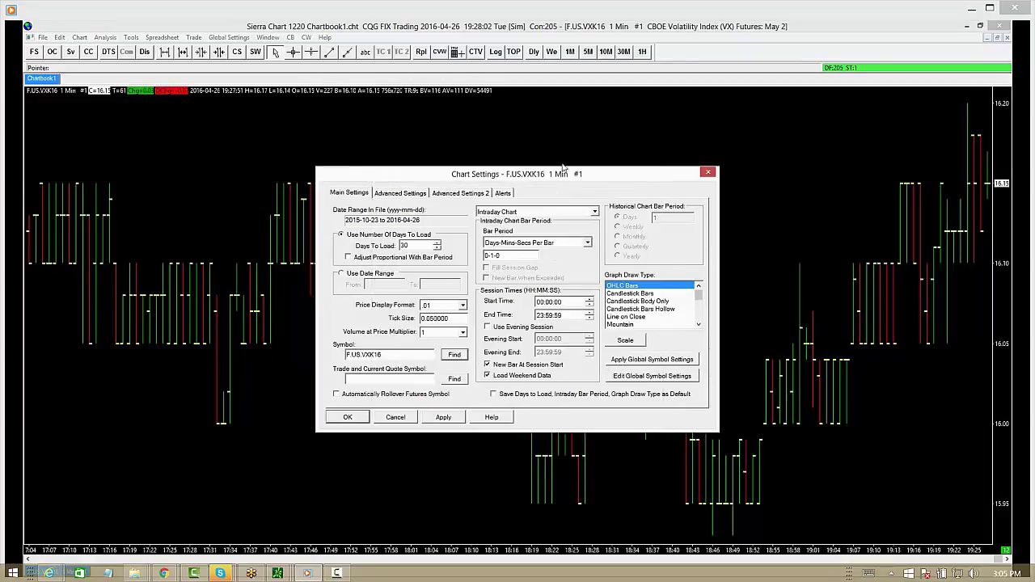
left_click(708, 173)
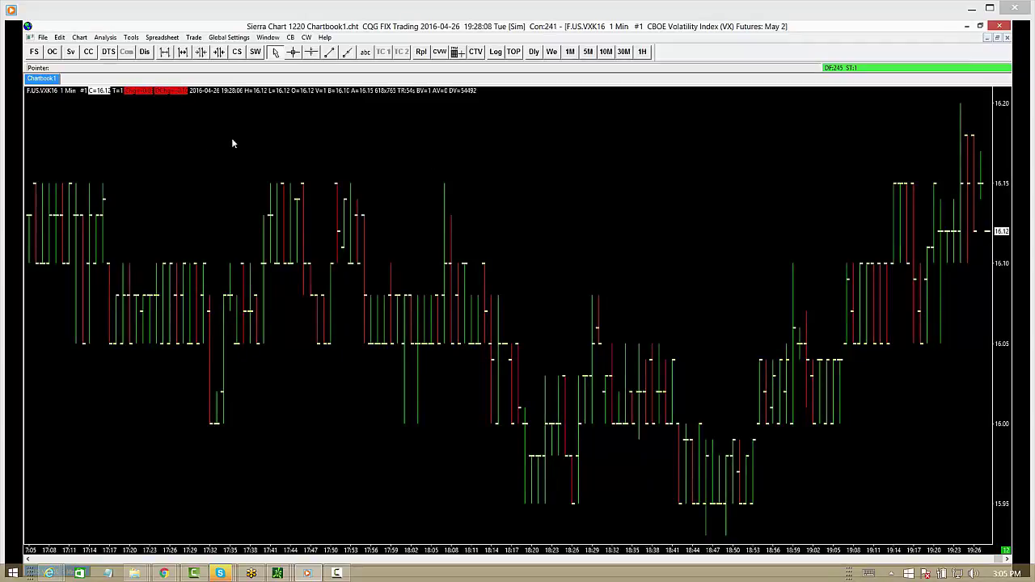
Set the VXK16 chart's bar period to 5 minutes in Chart Settings.
right_click(495, 168)
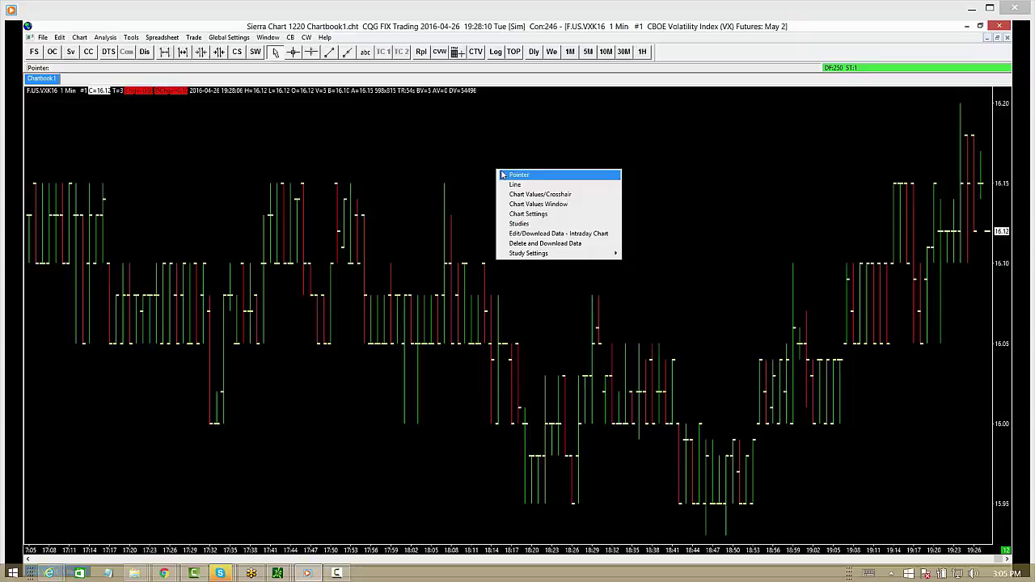
left_click(507, 215)
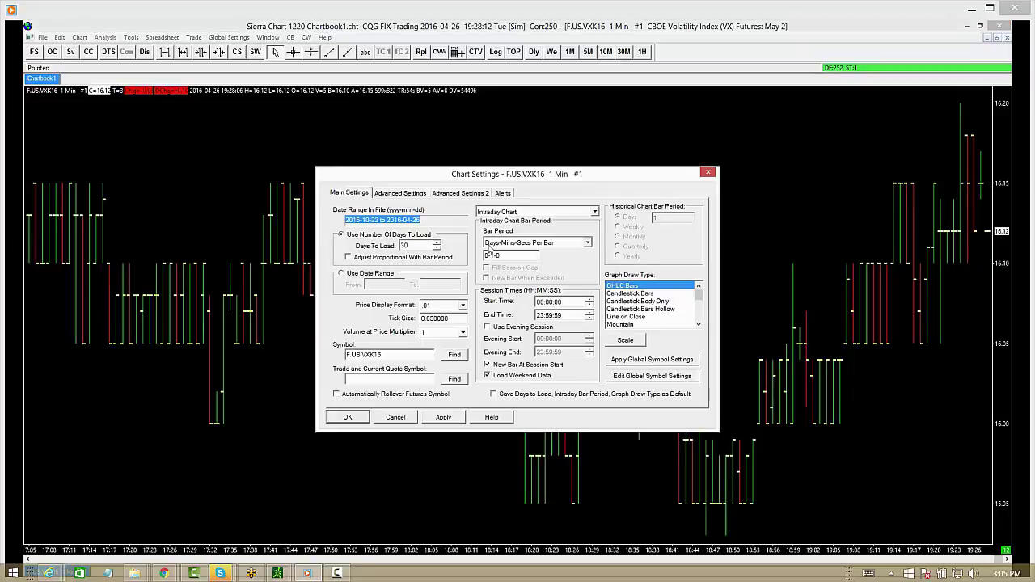
left_click_drag(505, 255, 484, 256)
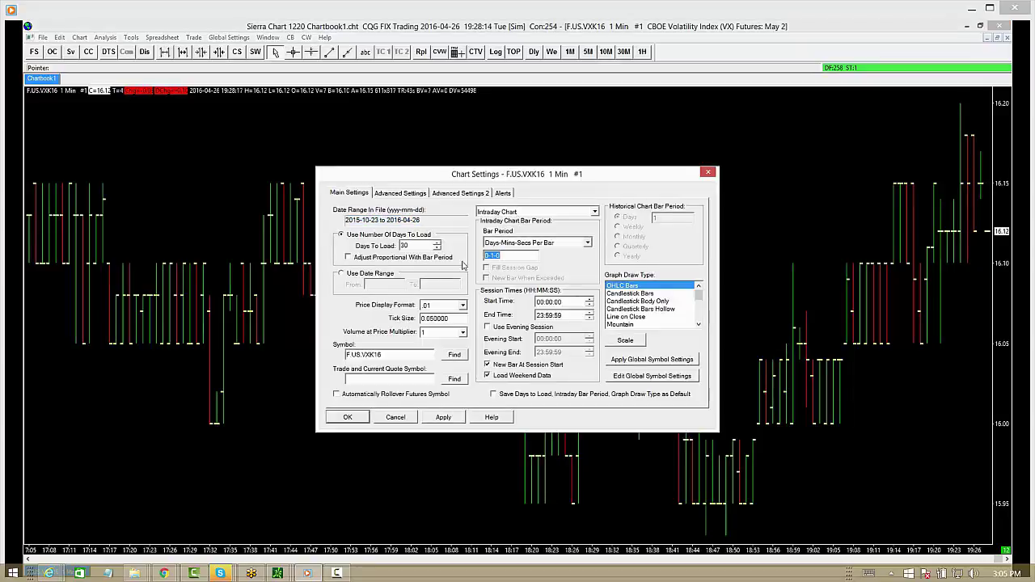
type("5")
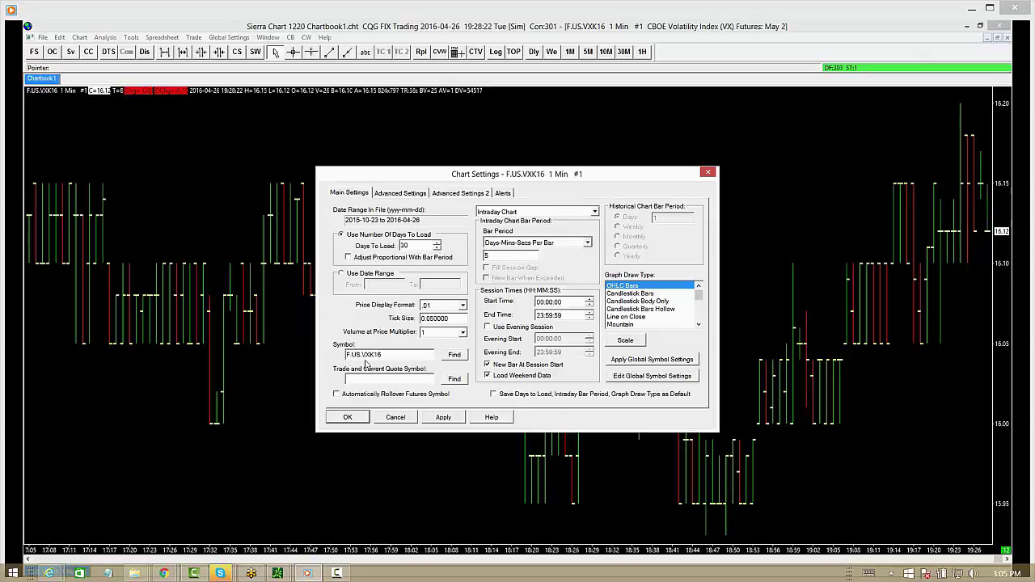
left_click(443, 417)
left_click(347, 417)
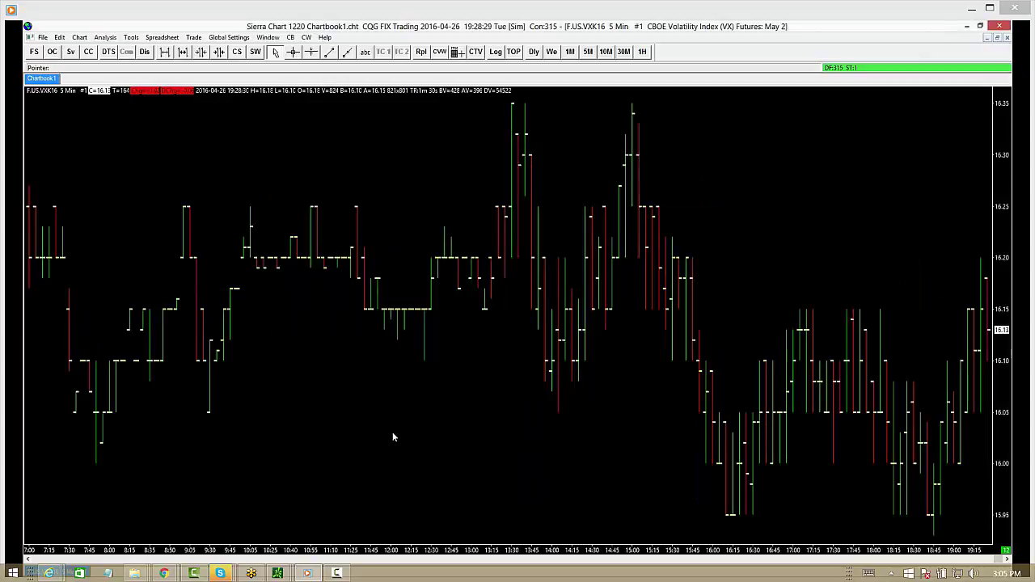
Change the chart's draw style to Candlestick Bars.
right_click(373, 165)
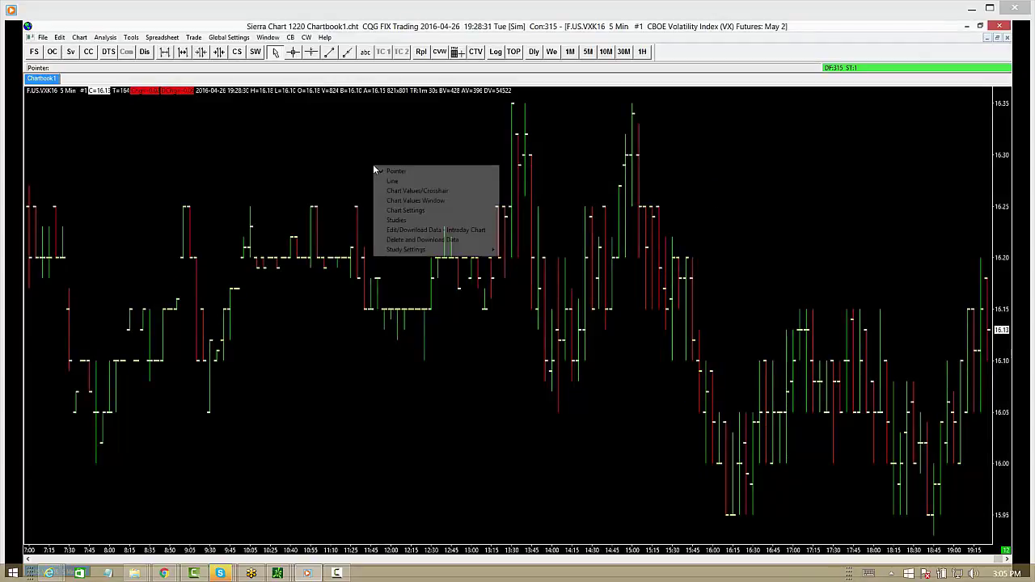
left_click(404, 211)
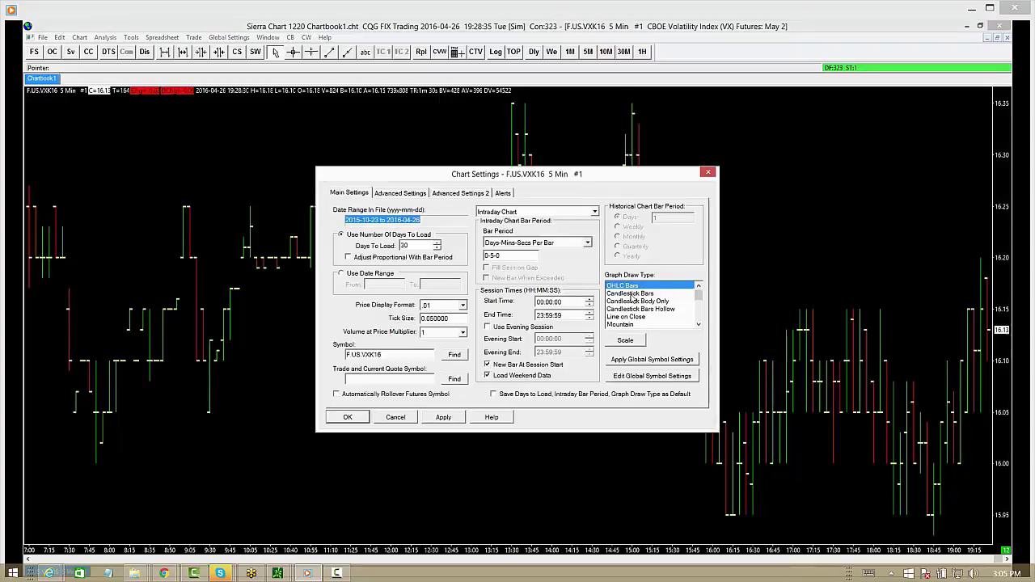
left_click(631, 294)
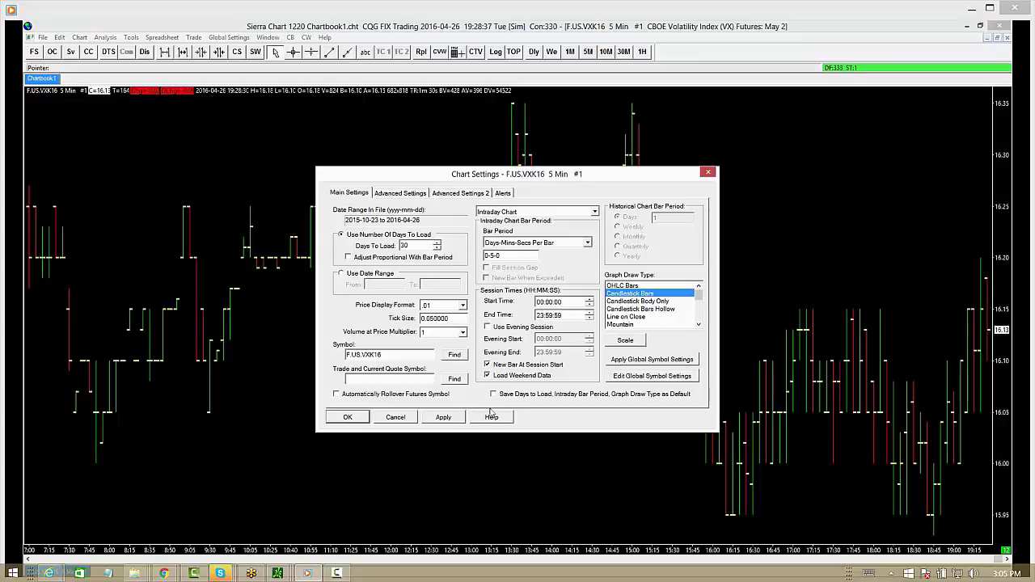
left_click(454, 420)
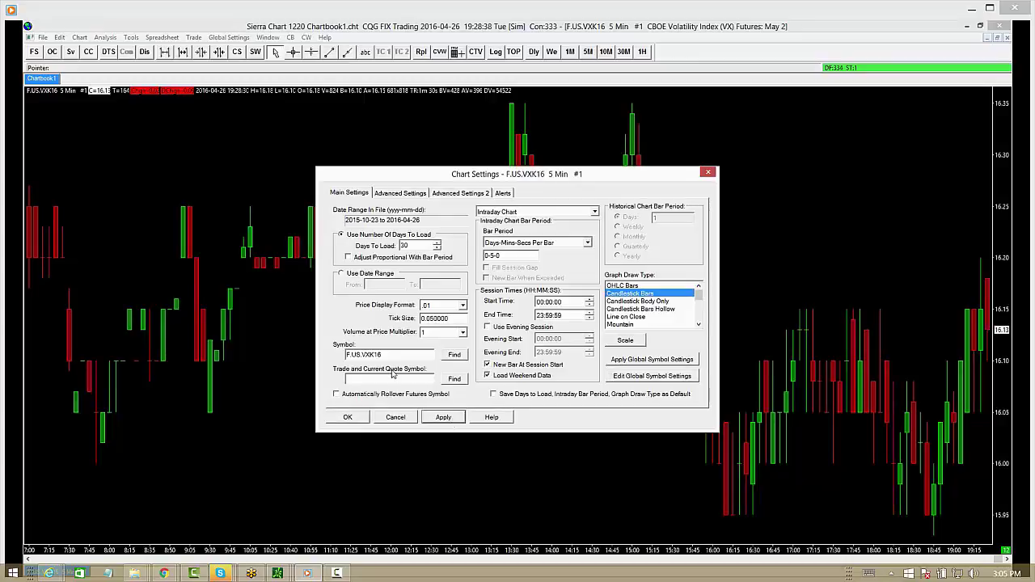
left_click(348, 417)
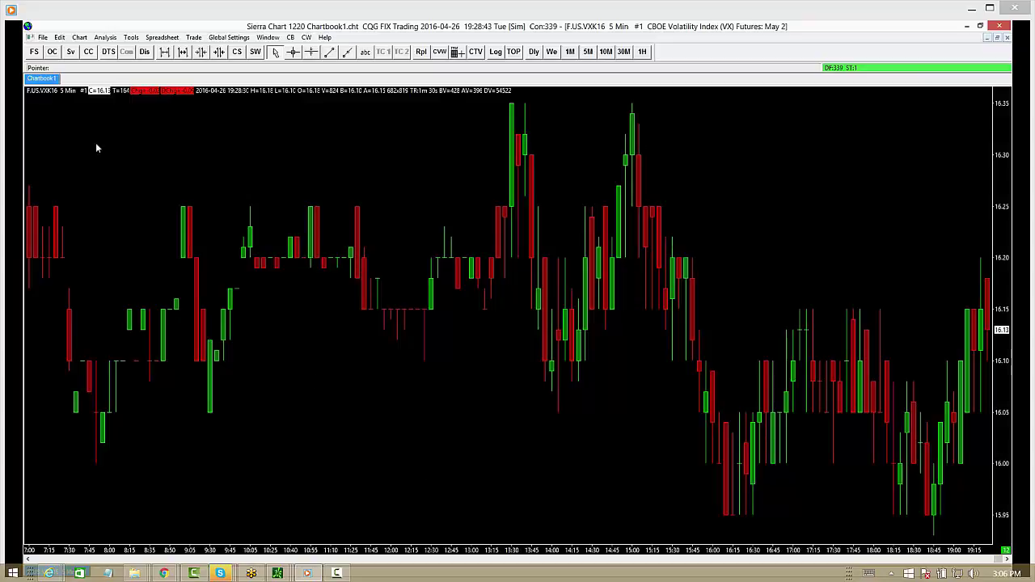
Enable Show Depth and Chart Trade Mode On from the Trade menu.
left_click(200, 38)
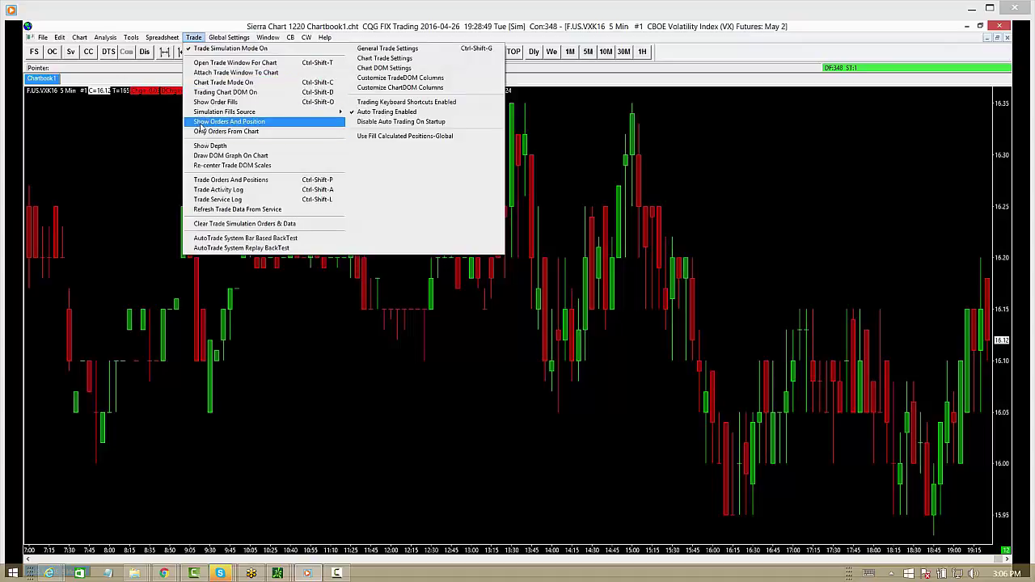
left_click(203, 147)
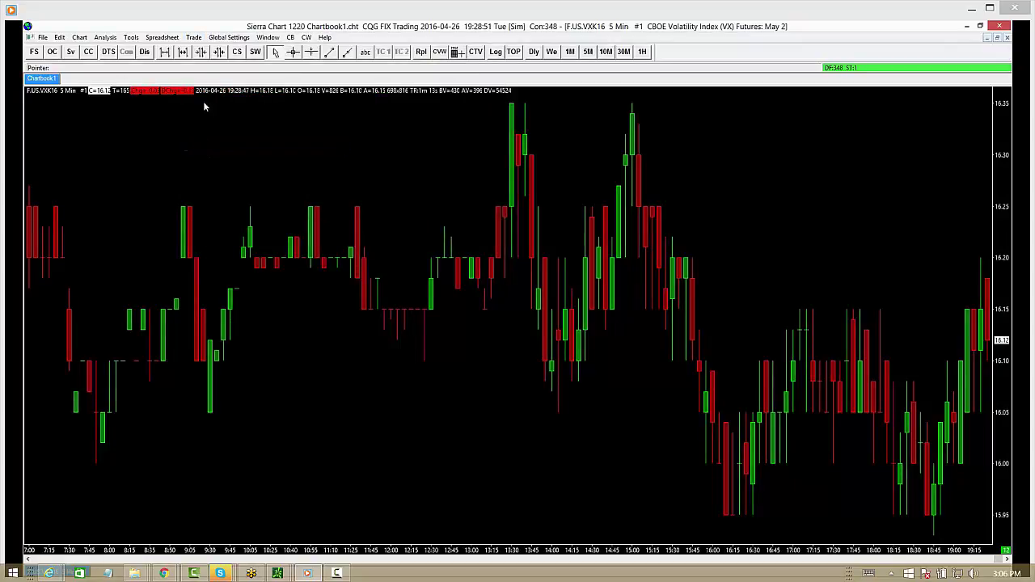
left_click(195, 38)
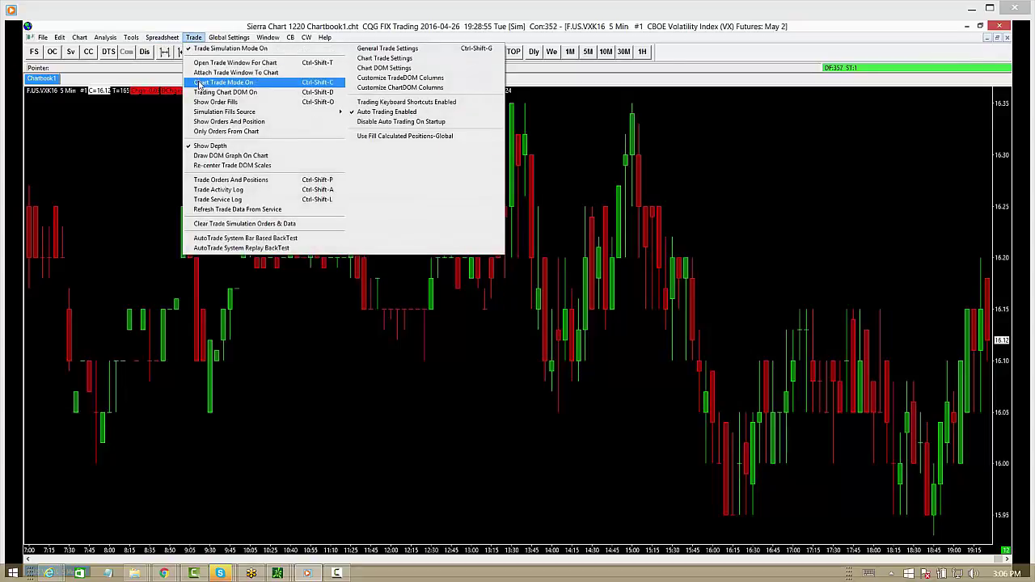
left_click(196, 74)
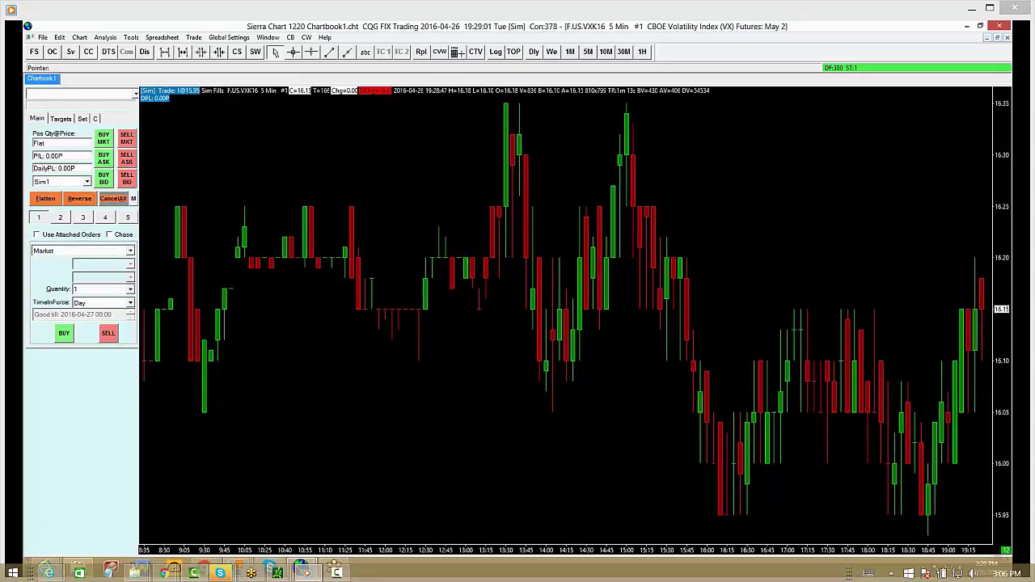
mouse_move(304, 572)
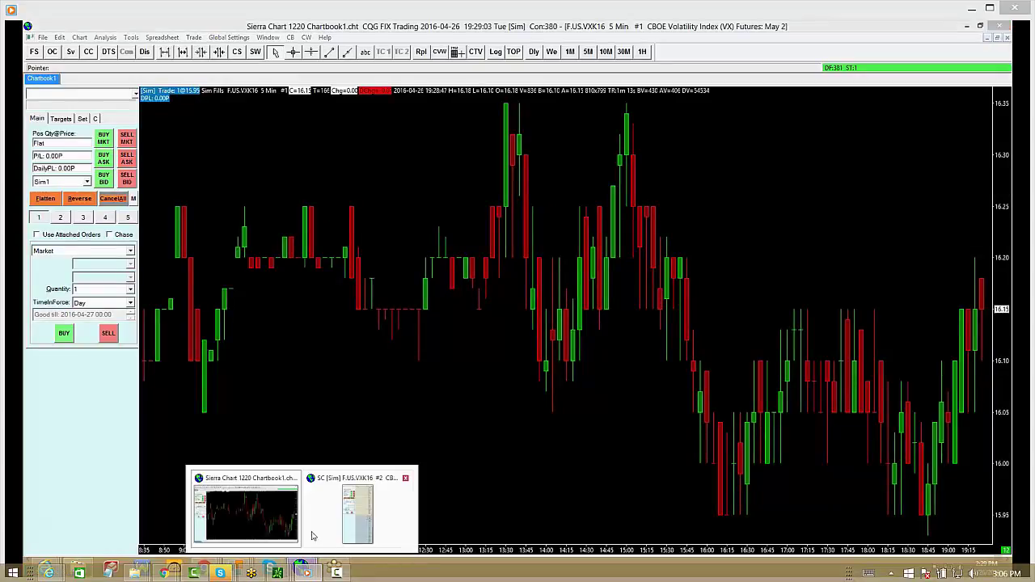
Bring the VXK16 trading DOM forward briefly, then minimize it back to the chart.
left_click(355, 524)
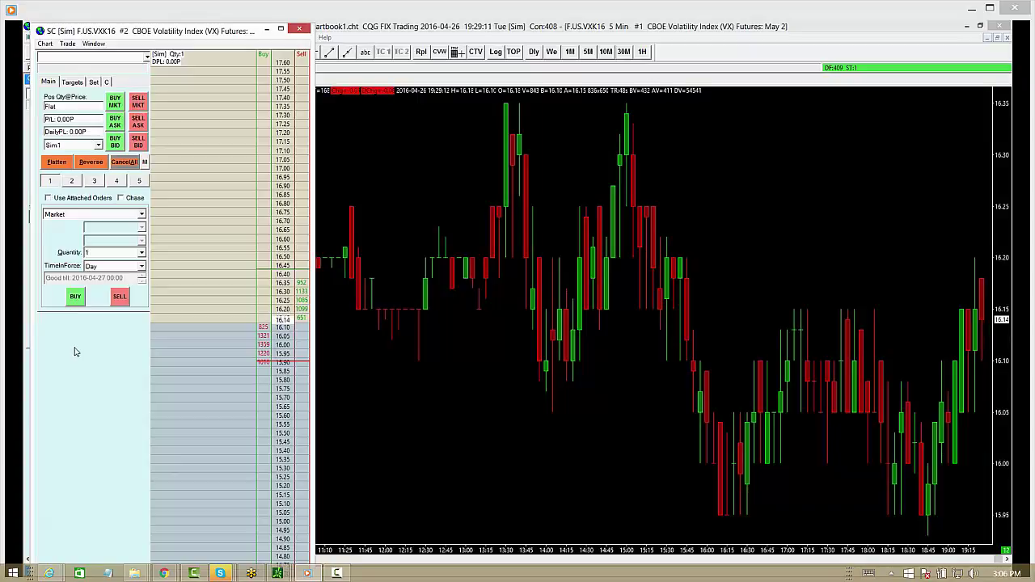
left_click(267, 30)
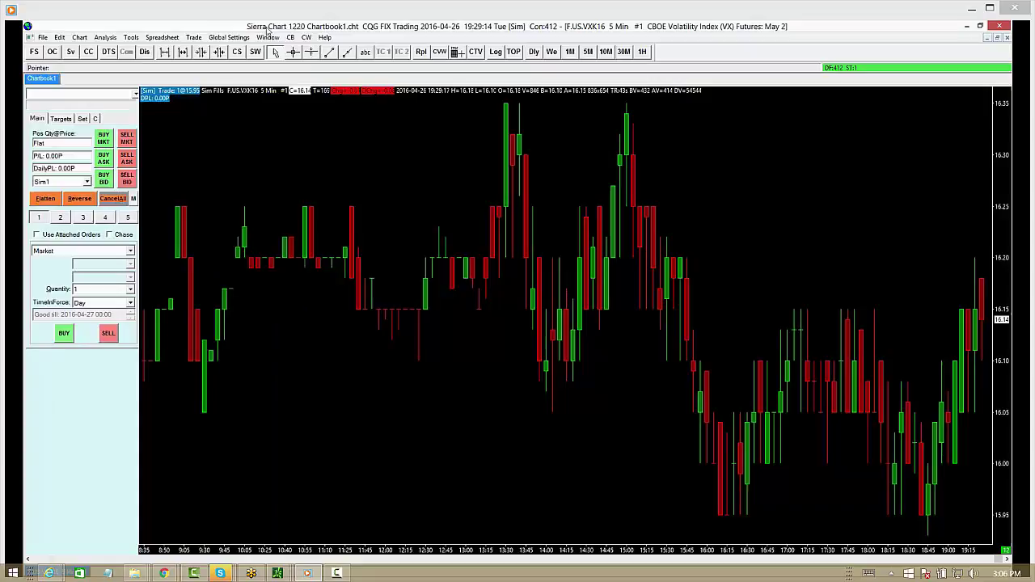
Reopen Find Symbol, scroll the Futures tree to F.US.VX?## and expand its contract months.
left_click(34, 54)
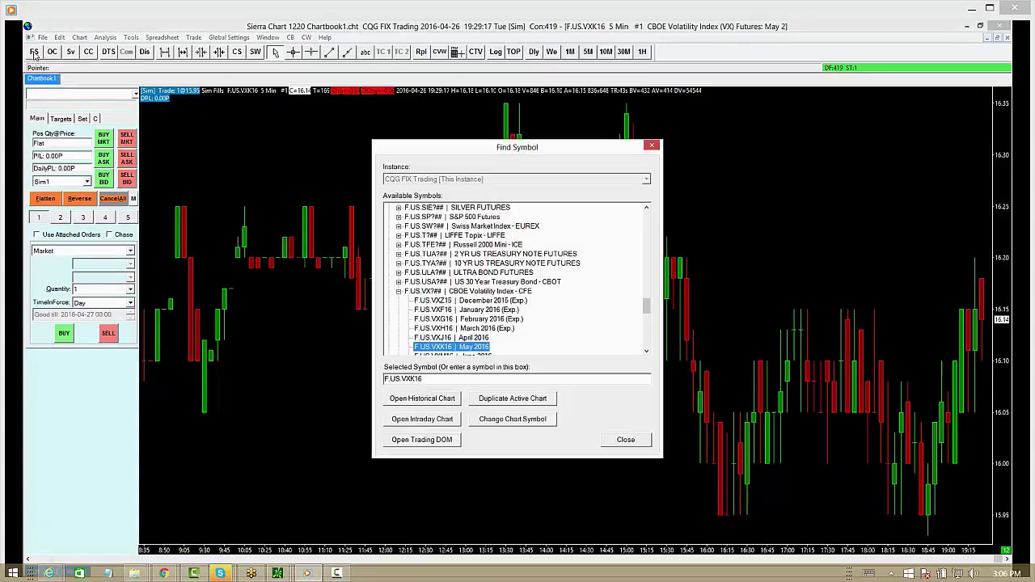
left_click(399, 291)
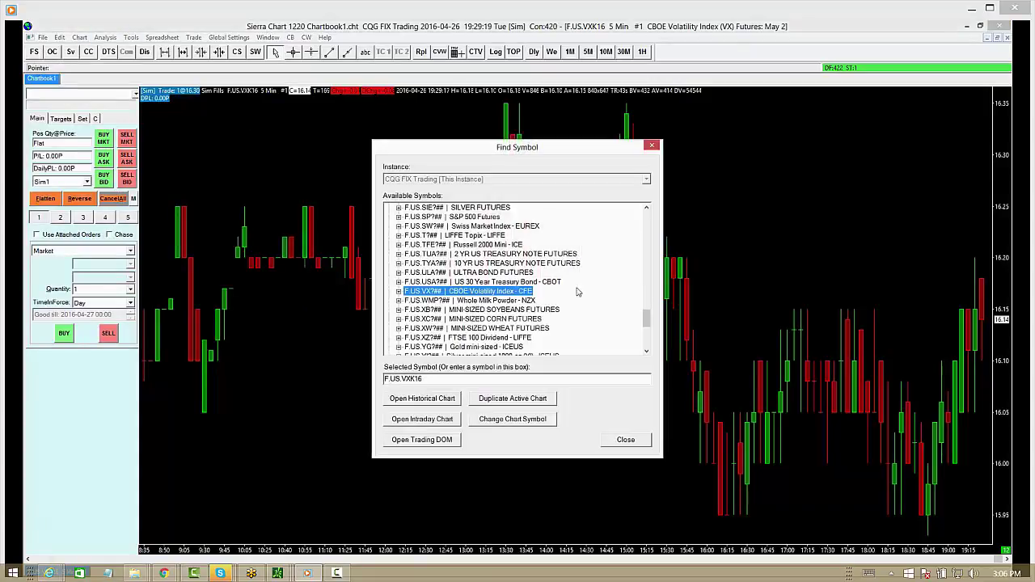
left_click_drag(645, 318, 643, 212)
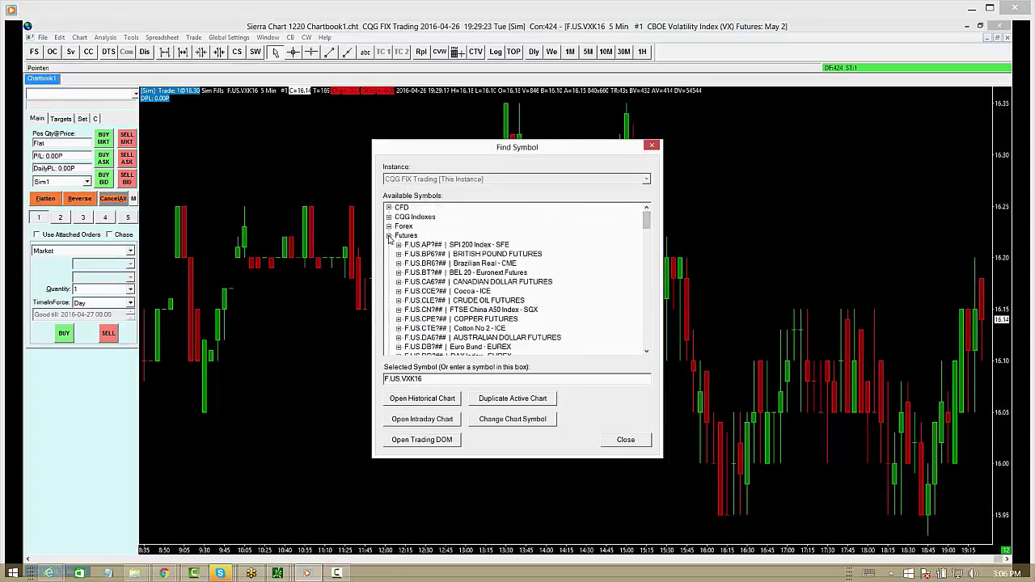
left_click(389, 236)
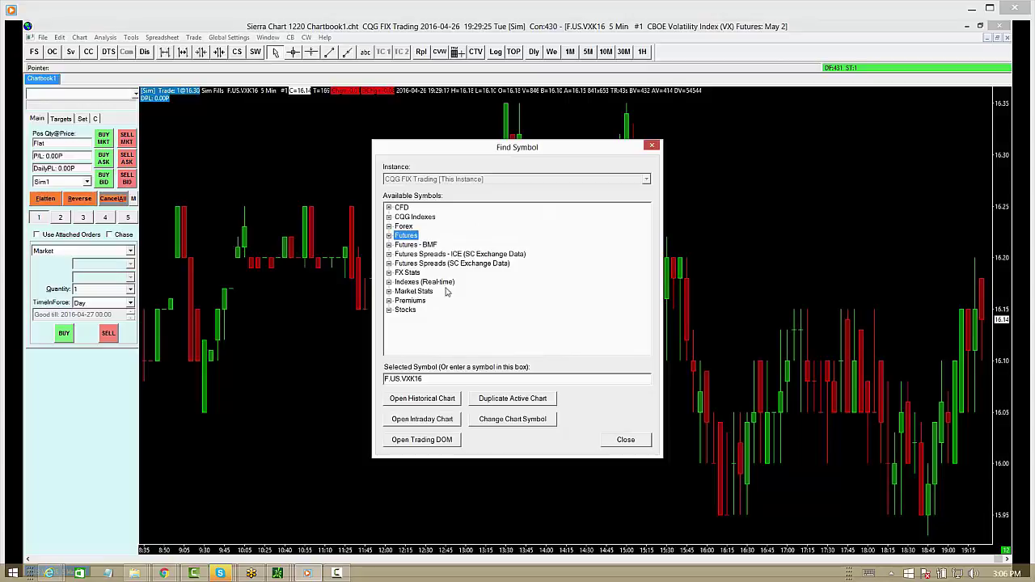
left_click(389, 235)
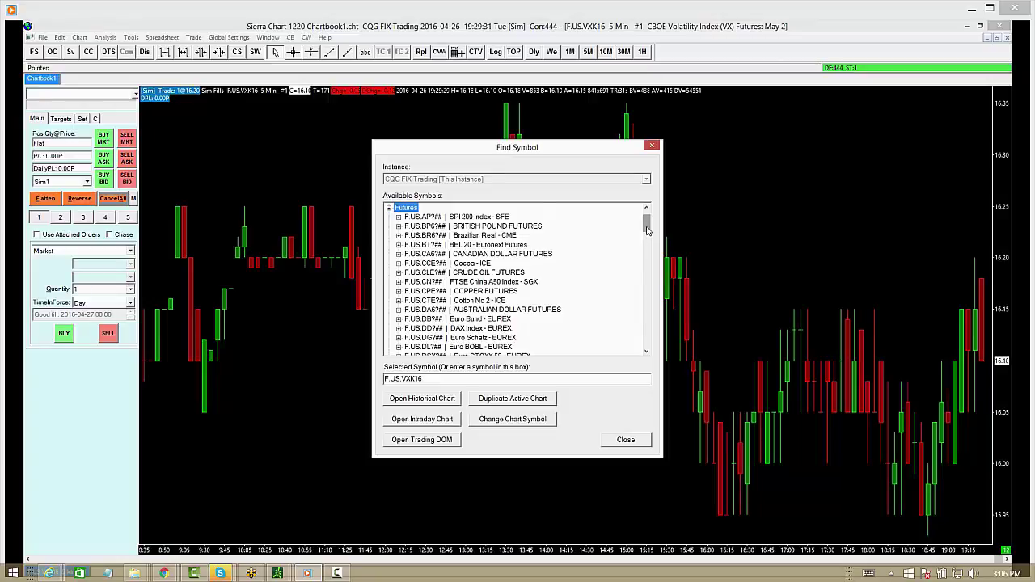
left_click_drag(647, 231, 645, 279)
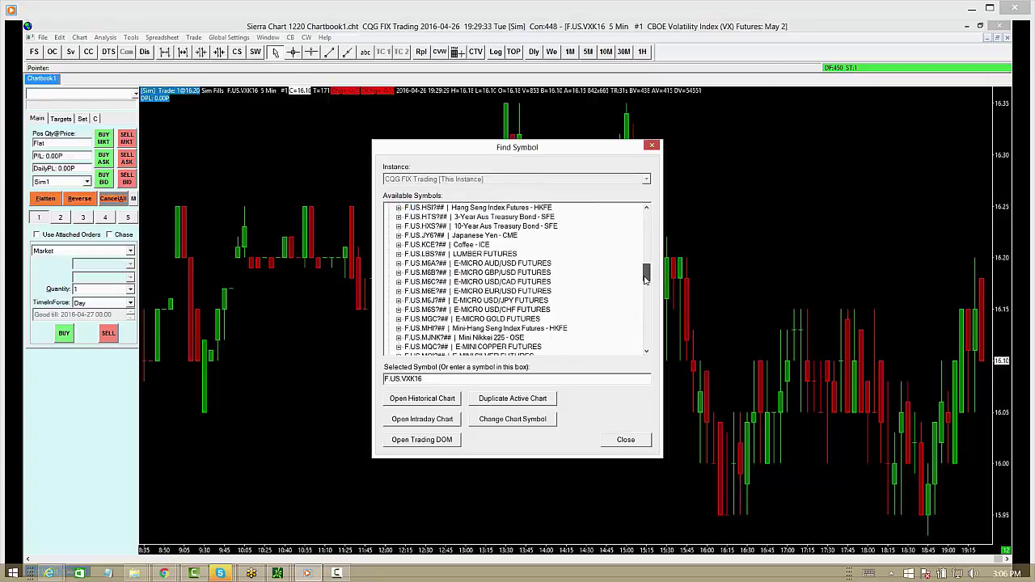
left_click_drag(645, 279, 638, 323)
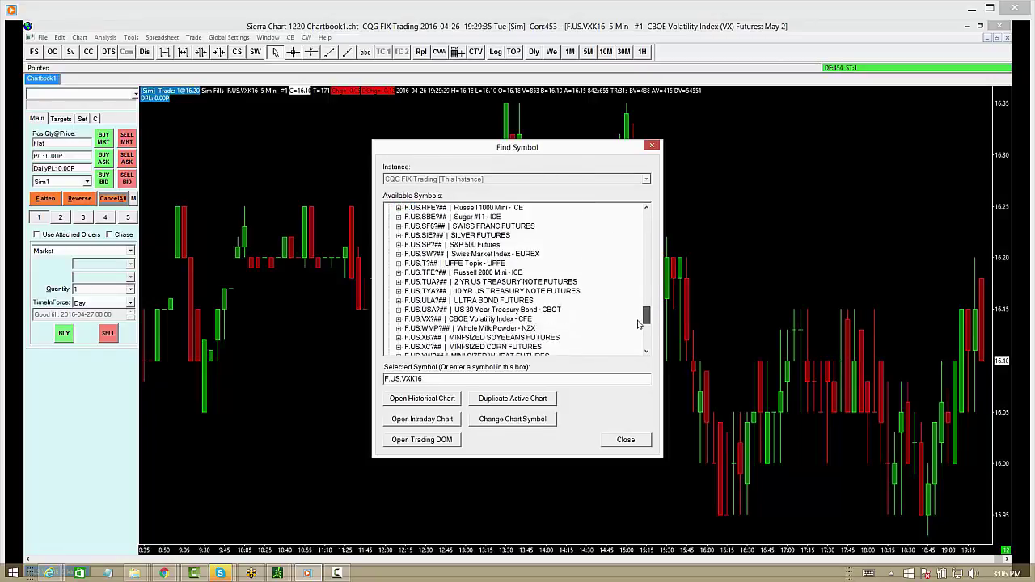
scroll(639, 323, "down", 1)
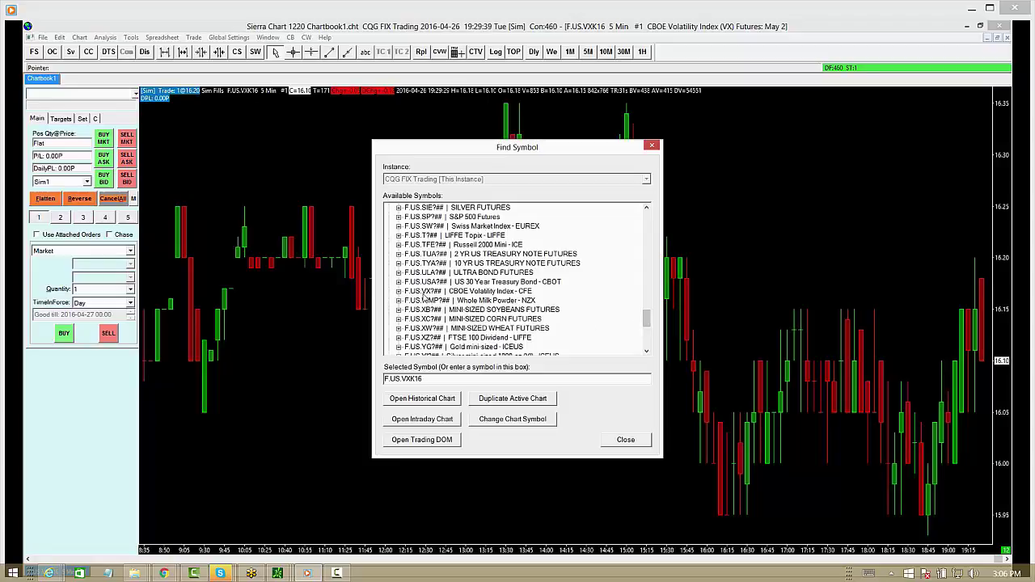
left_click(399, 291)
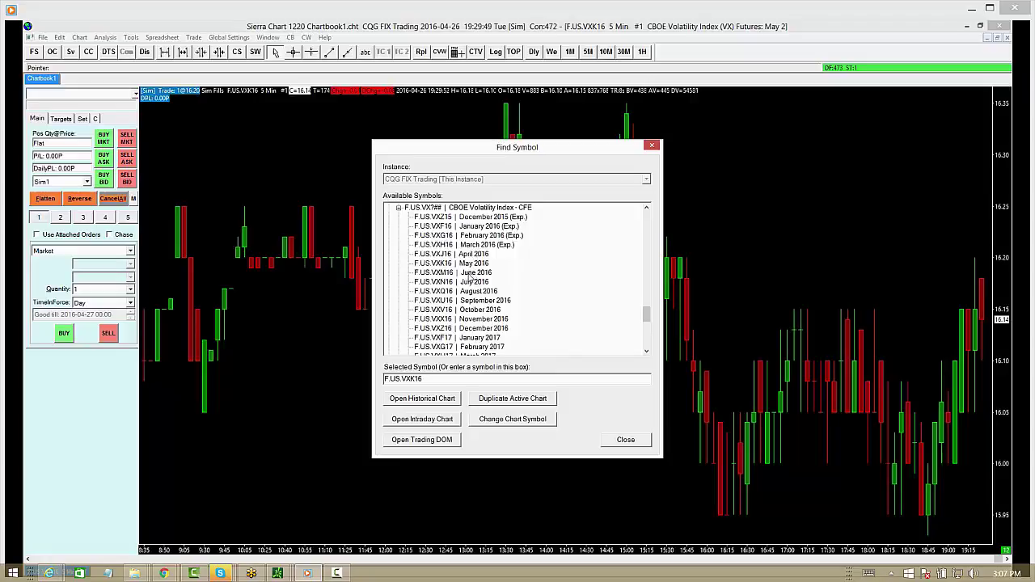
Open an intraday chart for F.US.VXM16 (June 2016) and close Find Symbol.
left_click(471, 274)
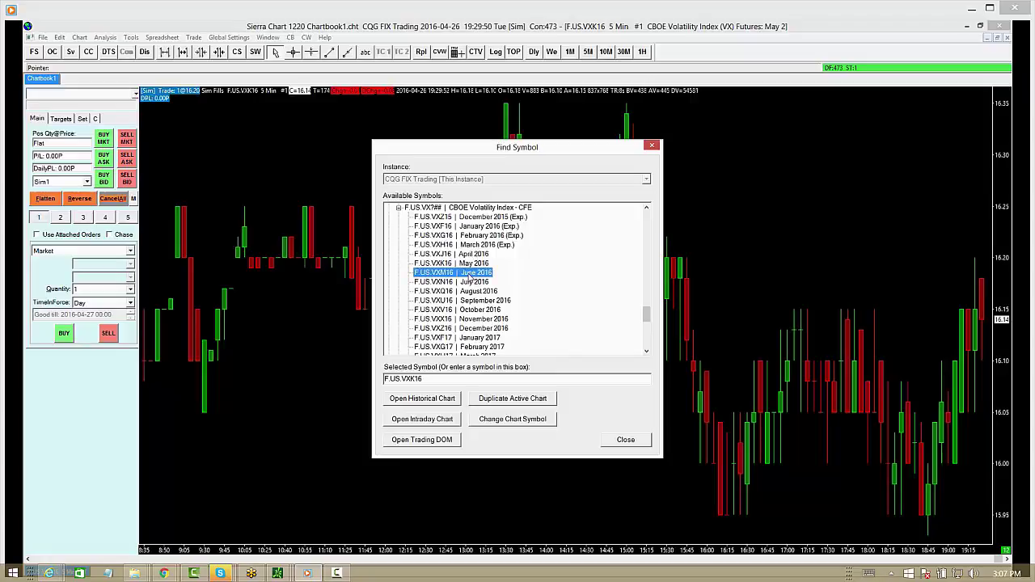
left_click(434, 418)
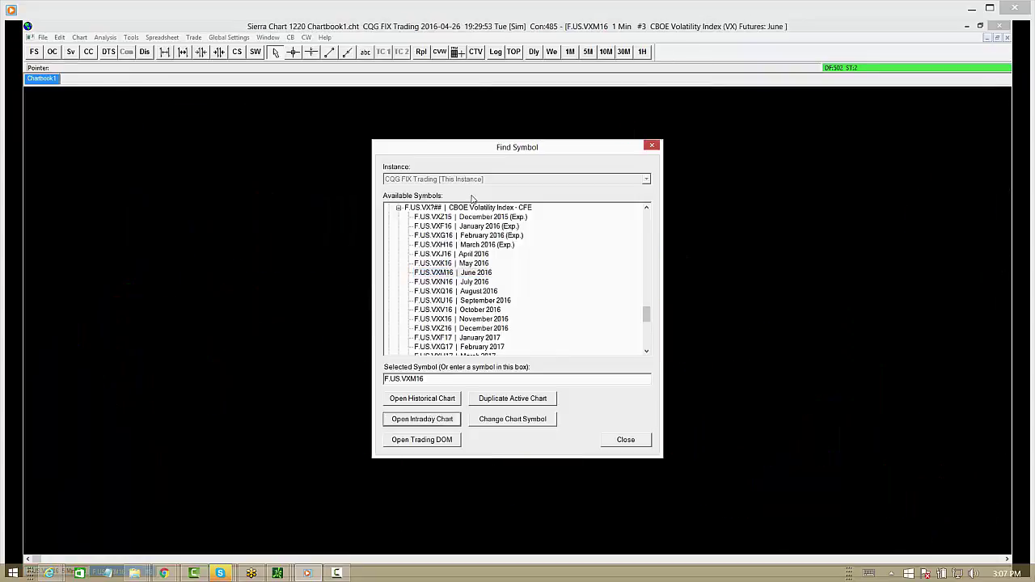
left_click(652, 146)
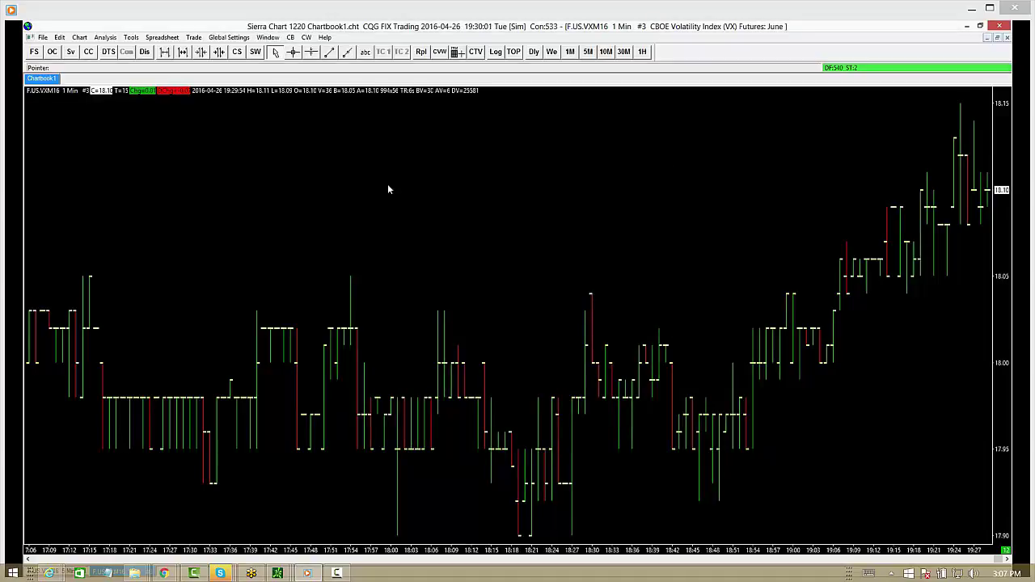